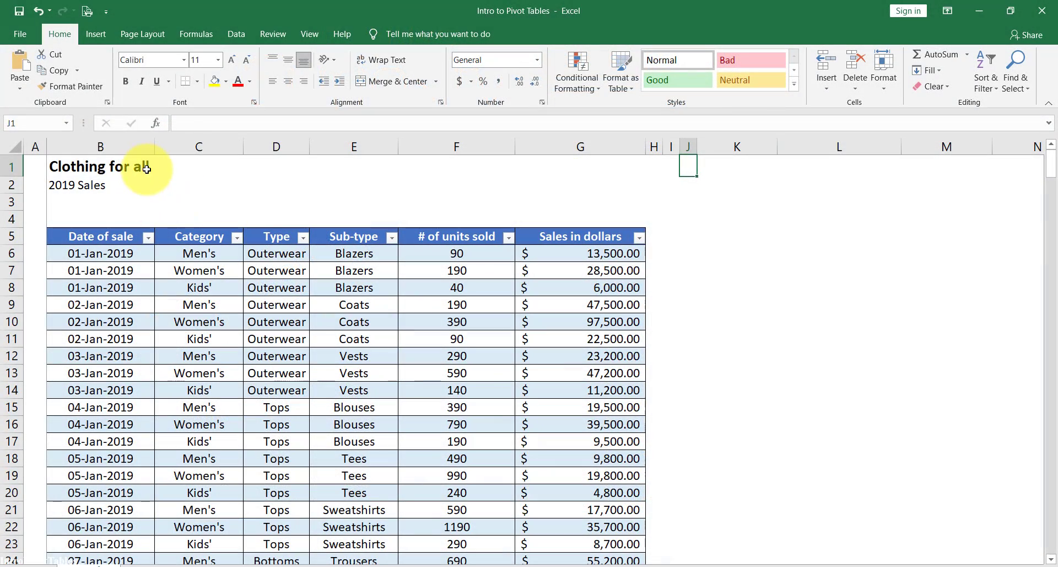
# Examine the sheet's title, its subtitle and each column header of the sales table, from Date of sale to Sales in dollars
pyautogui.click(147, 169)
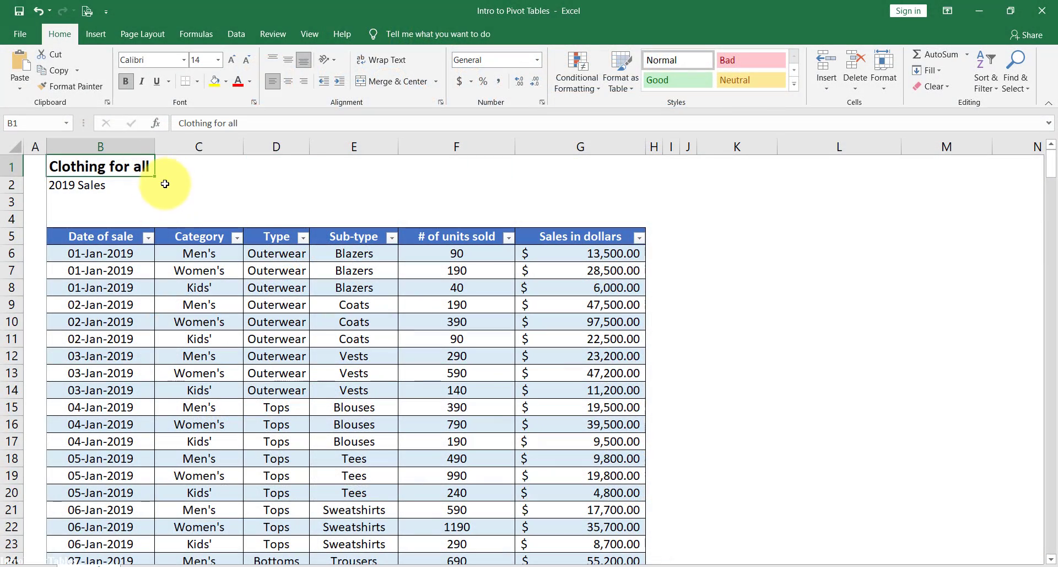
pyautogui.click(145, 186)
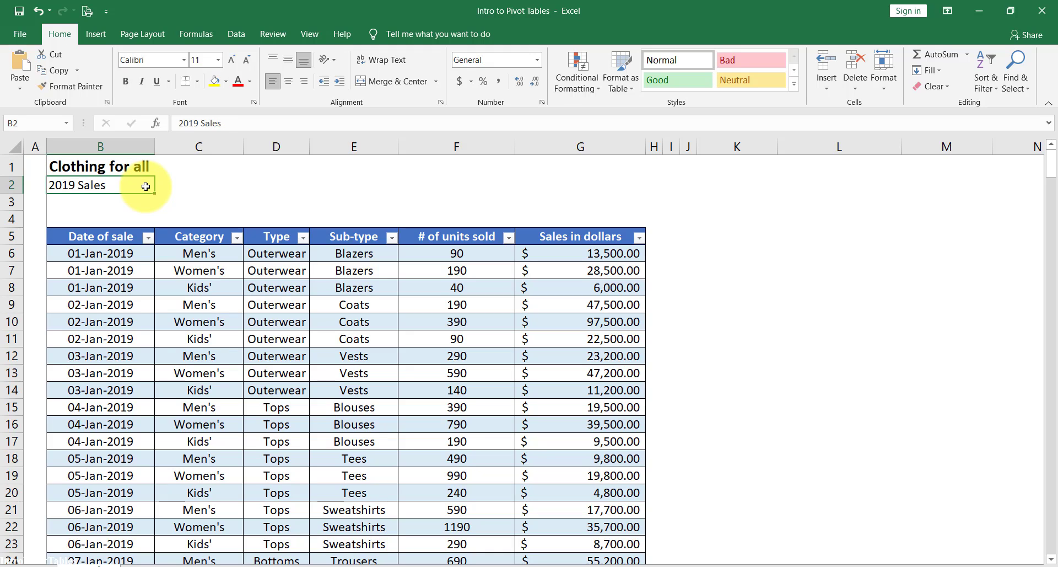
pyautogui.click(140, 241)
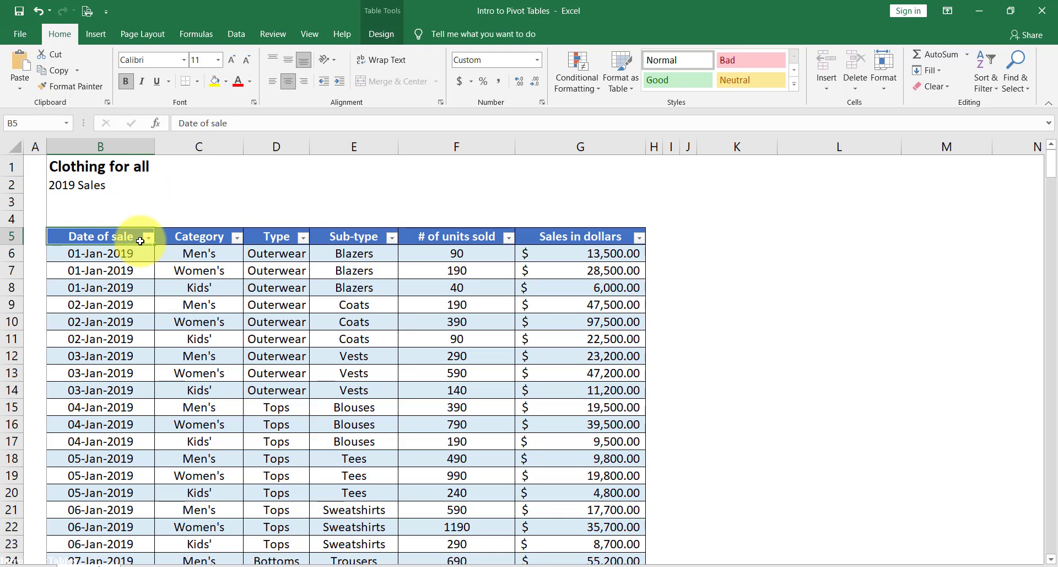
pyautogui.click(230, 240)
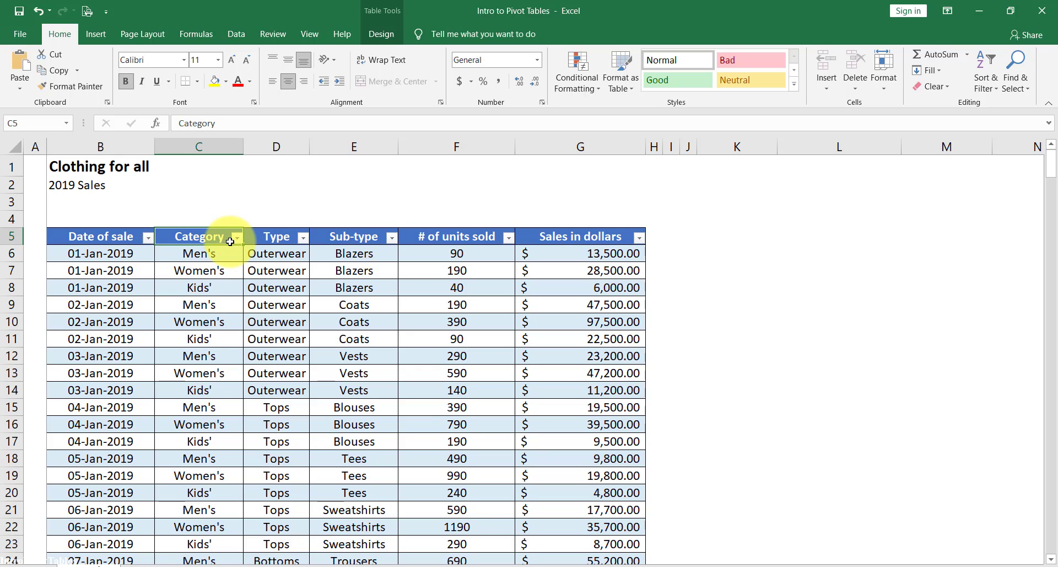
pyautogui.click(295, 243)
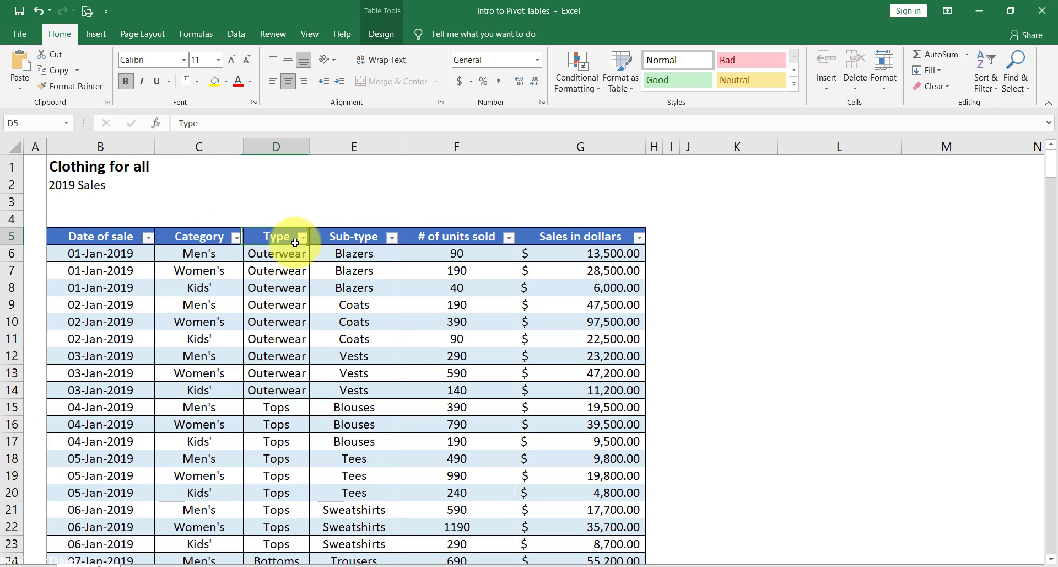
pyautogui.click(381, 239)
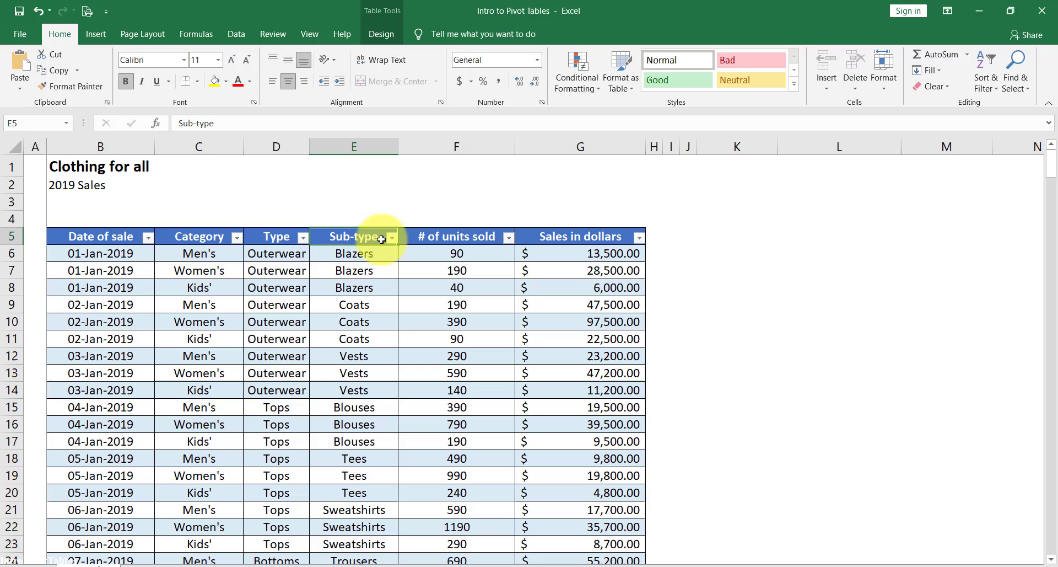
pyautogui.click(499, 237)
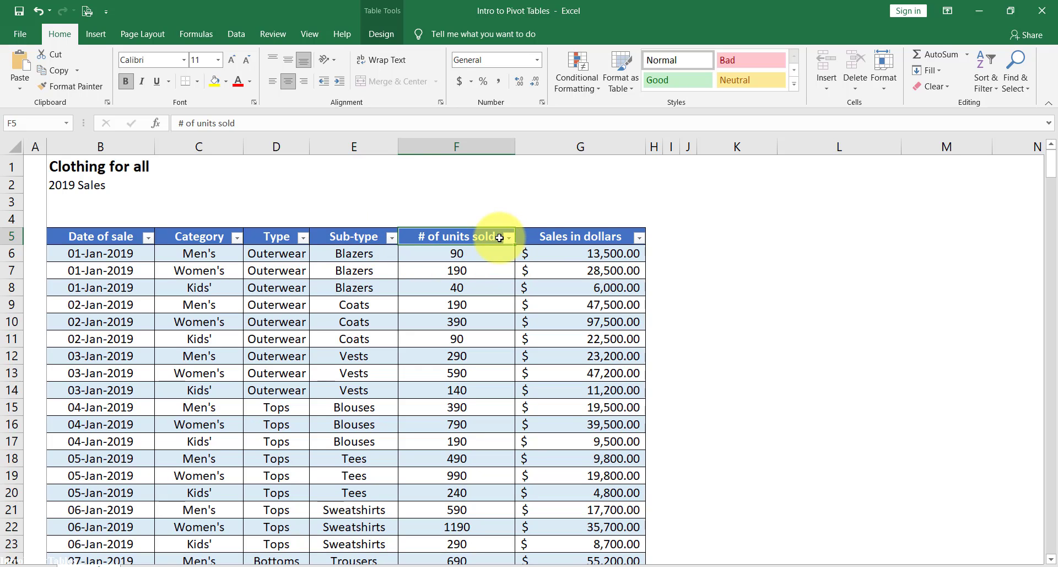
pyautogui.click(628, 237)
# Create a pivot table from Table1 on the existing worksheet, placed at cell K5 of the source data sheet
pyautogui.click(96, 34)
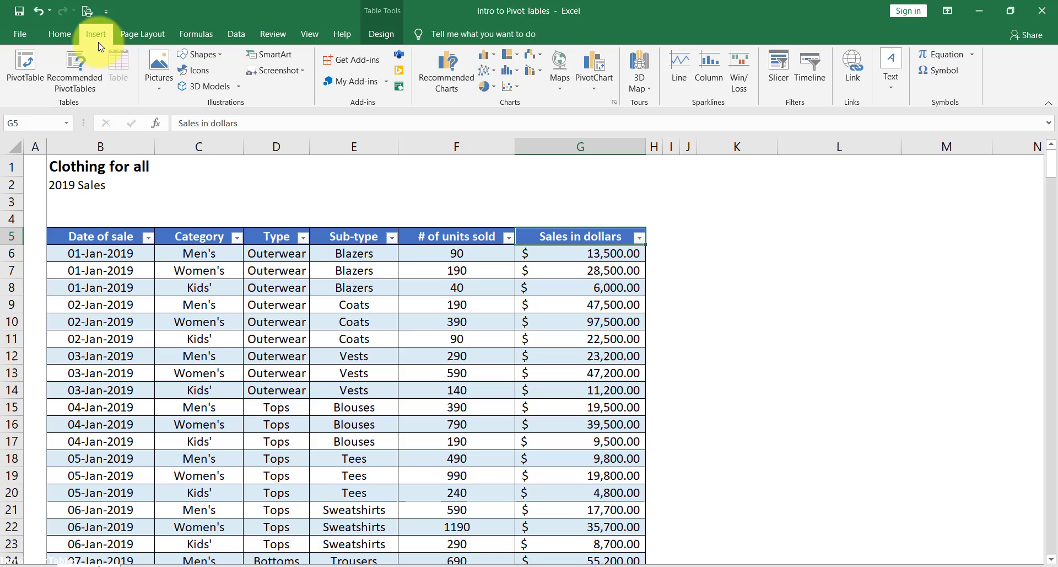
pyautogui.click(25, 70)
pyautogui.click(54, 457)
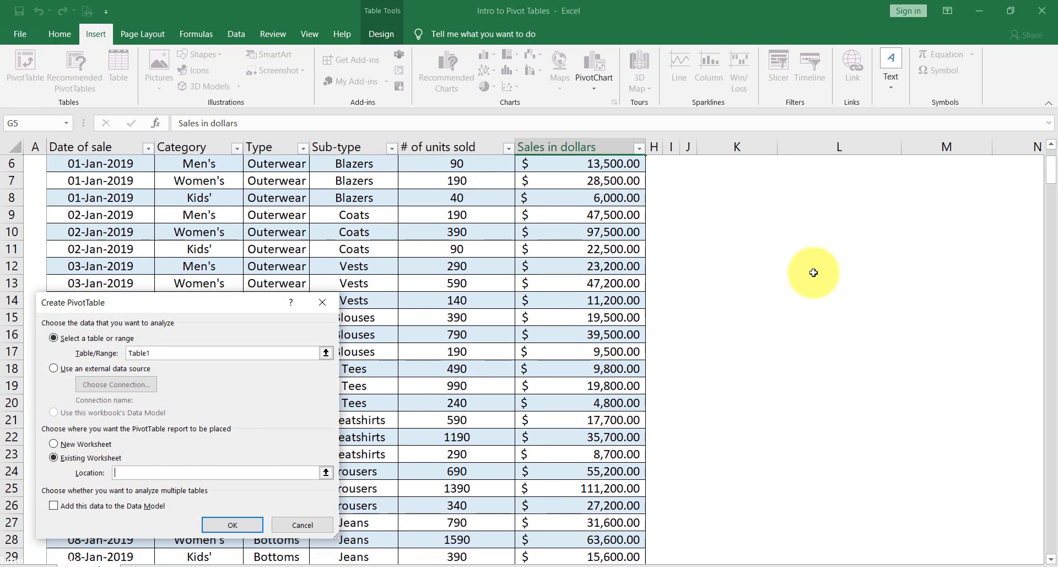
pyautogui.scroll(2, 744, 267)
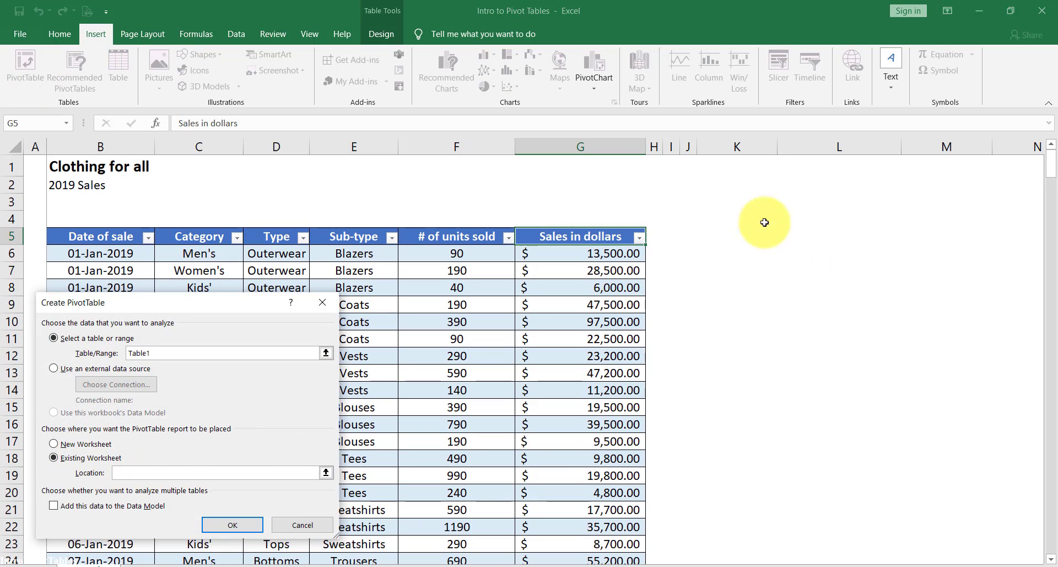
pyautogui.click(716, 234)
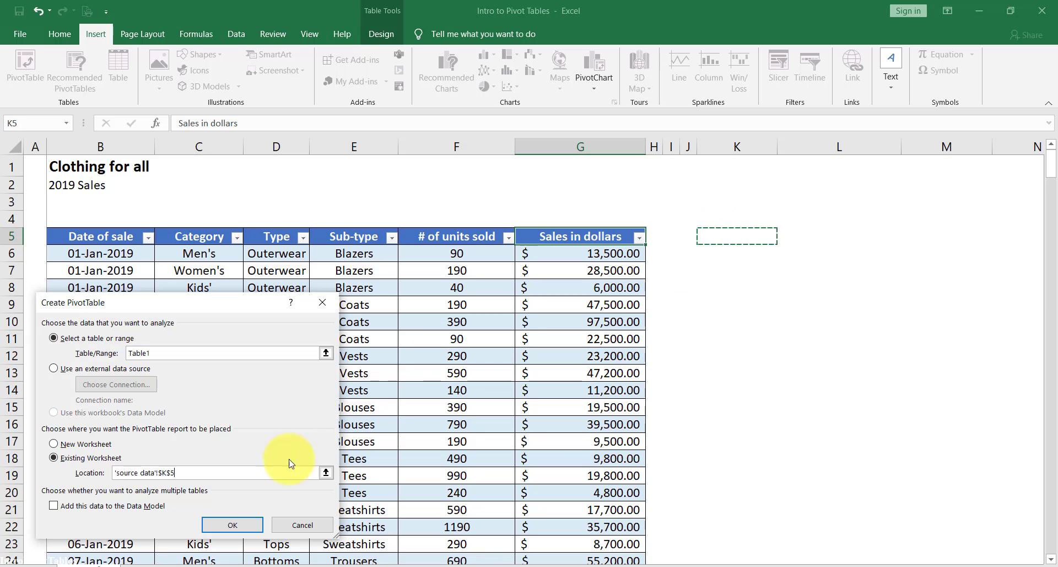
pyautogui.click(229, 526)
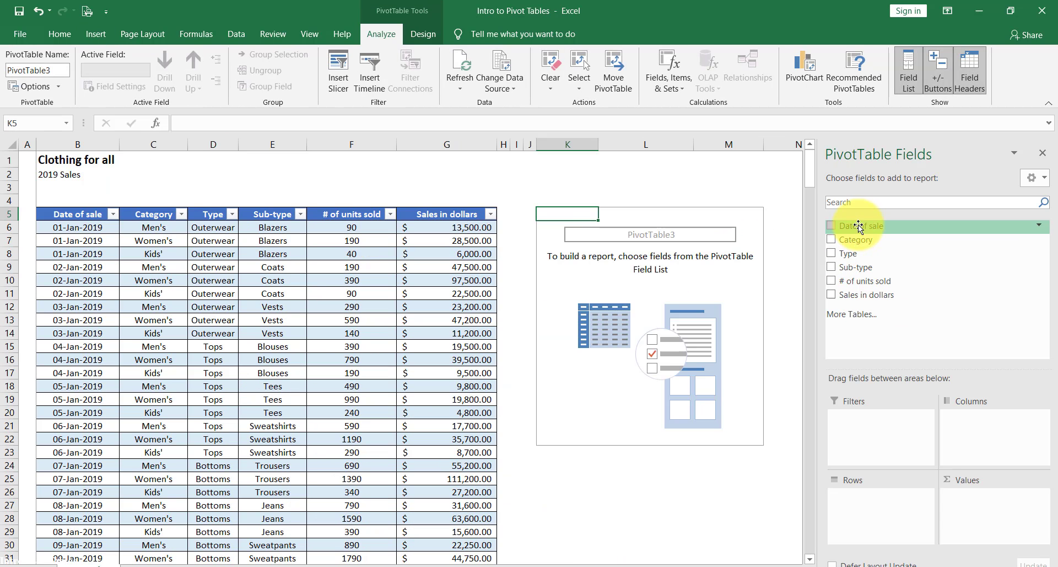
# Try Category as the pivot table's row field, check its row labels, and remove the field again
pyautogui.moveTo(854, 240); pyautogui.dragTo(869, 507)
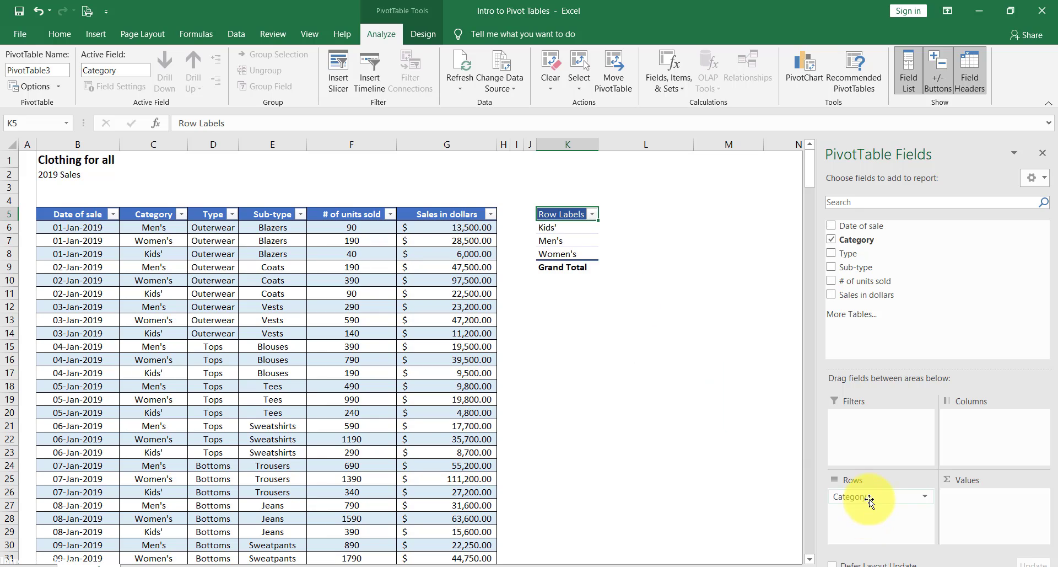
pyautogui.moveTo(566, 228); pyautogui.dragTo(557, 258)
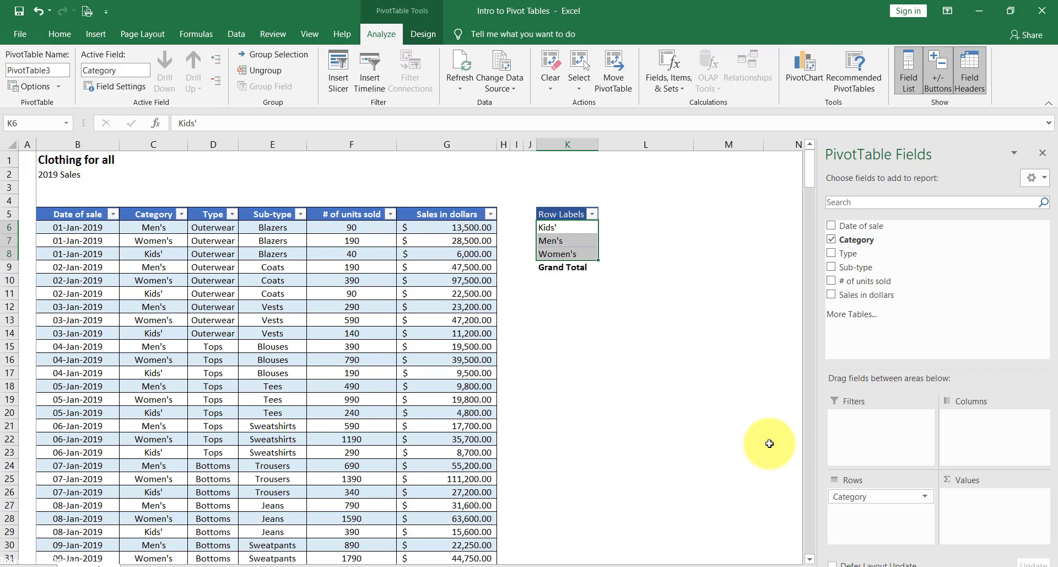
pyautogui.moveTo(843, 496); pyautogui.dragTo(898, 320)
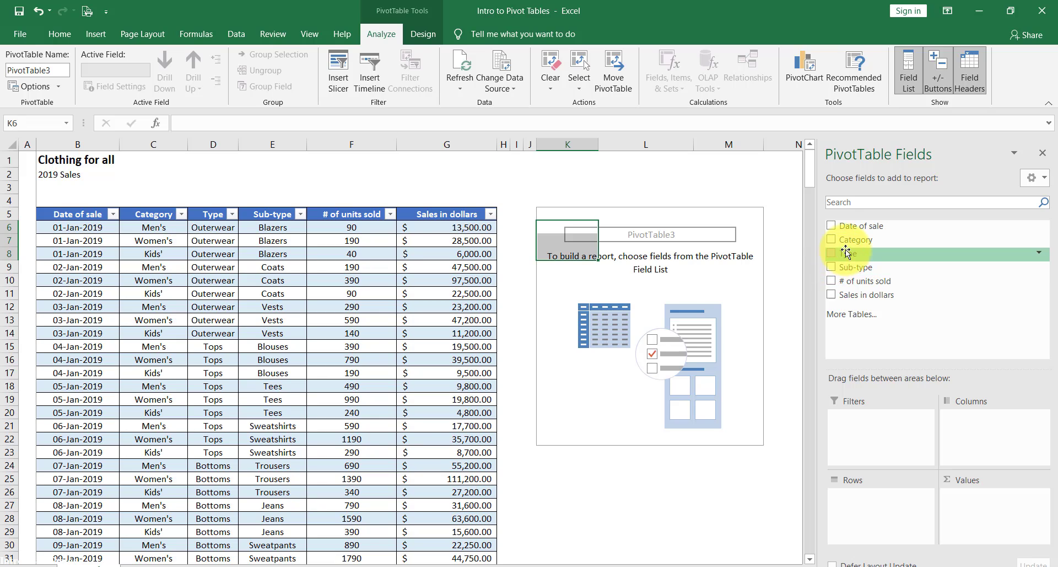
# Try Type and Sub-type in turn as the pivot table's row field, and clear the rows again
pyautogui.moveTo(847, 252); pyautogui.dragTo(885, 501)
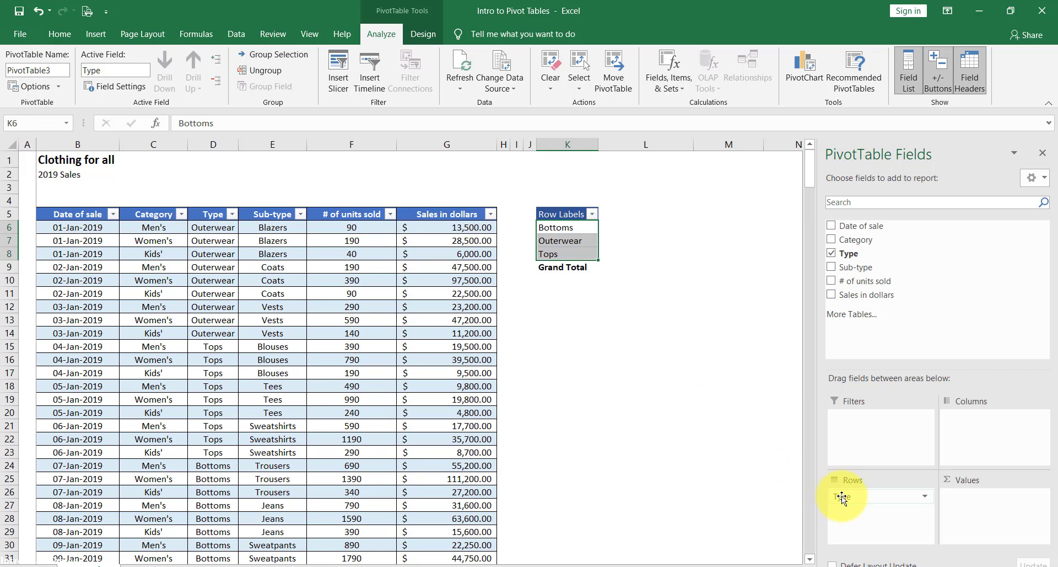
pyautogui.moveTo(842, 498); pyautogui.dragTo(868, 498)
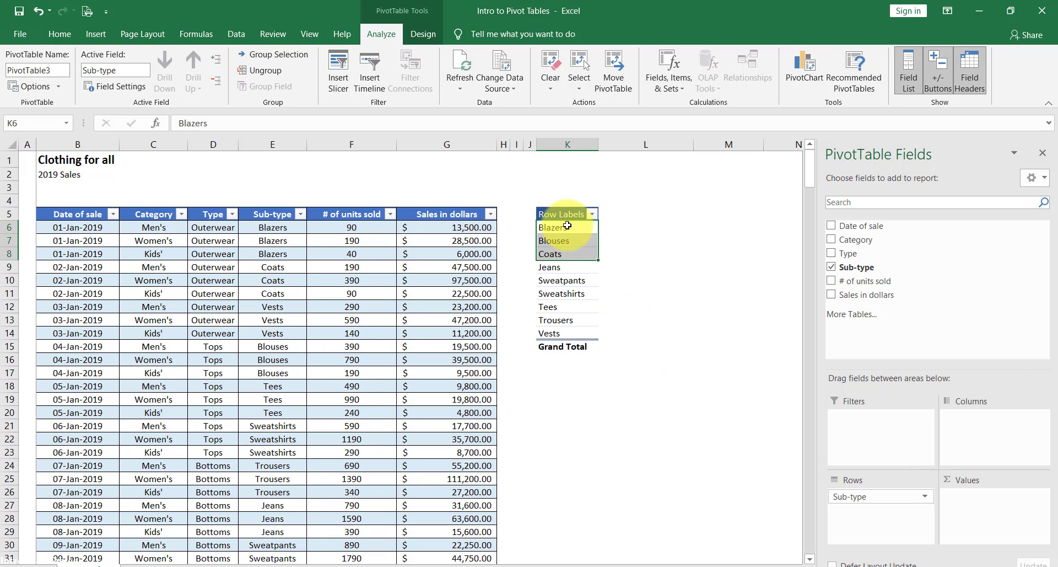
pyautogui.moveTo(567, 225); pyautogui.dragTo(572, 330)
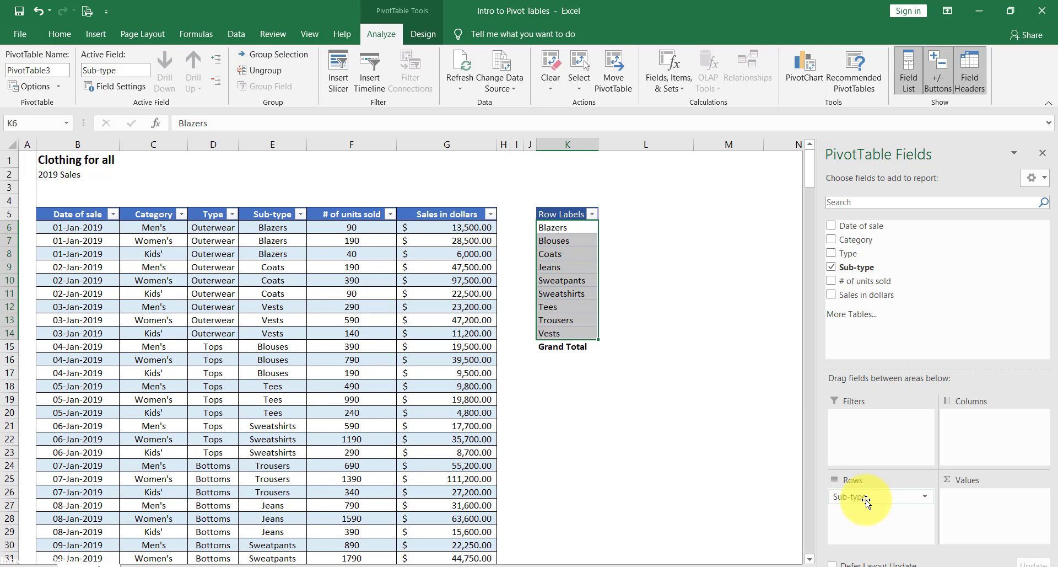
pyautogui.moveTo(864, 499); pyautogui.dragTo(911, 319)
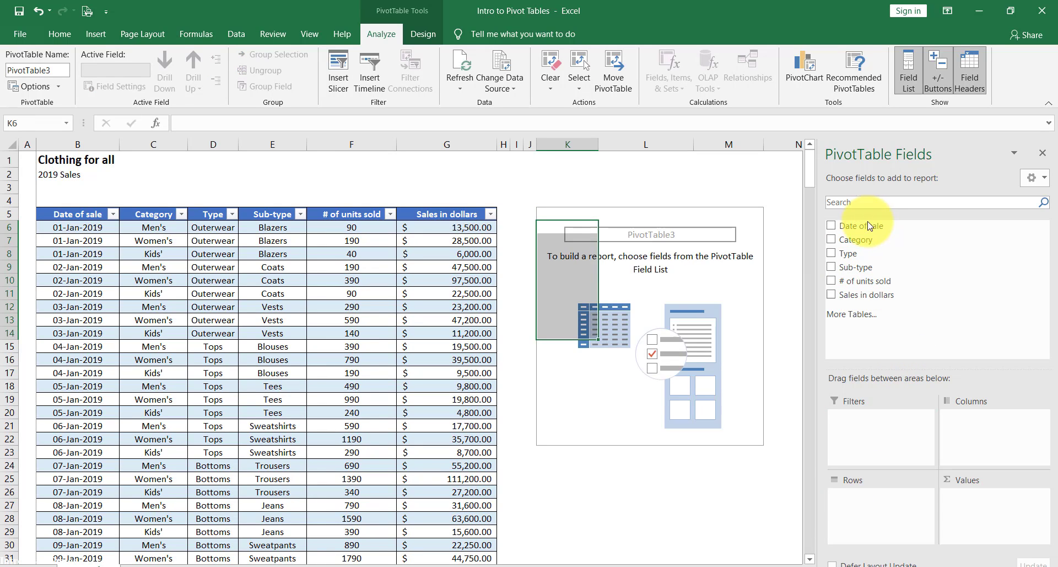
# Build the pivot table with Date of sale as rows and Sales in dollars as summed values
pyautogui.moveTo(868, 228); pyautogui.dragTo(891, 518)
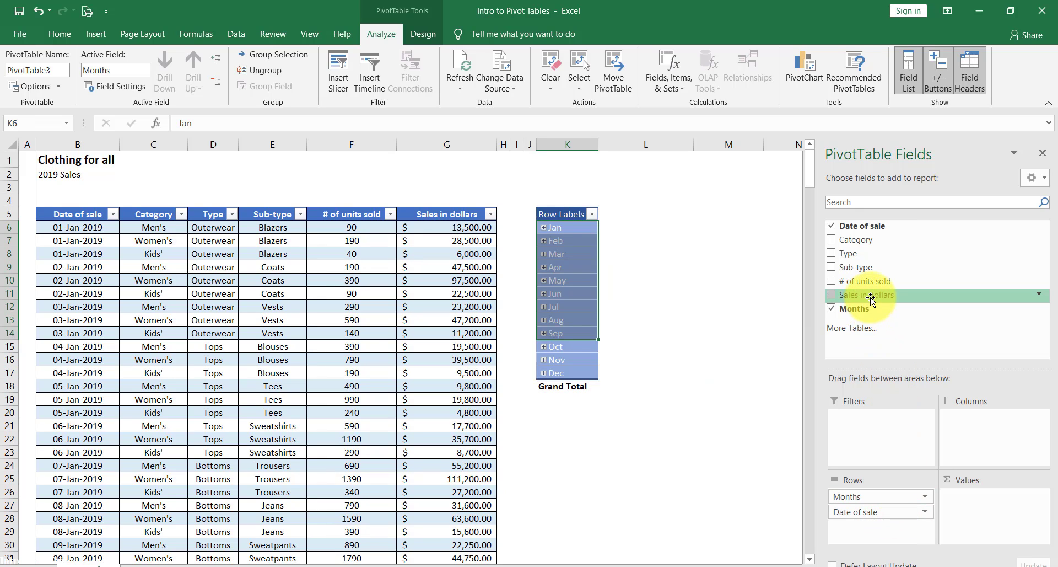
pyautogui.moveTo(872, 296); pyautogui.dragTo(999, 510)
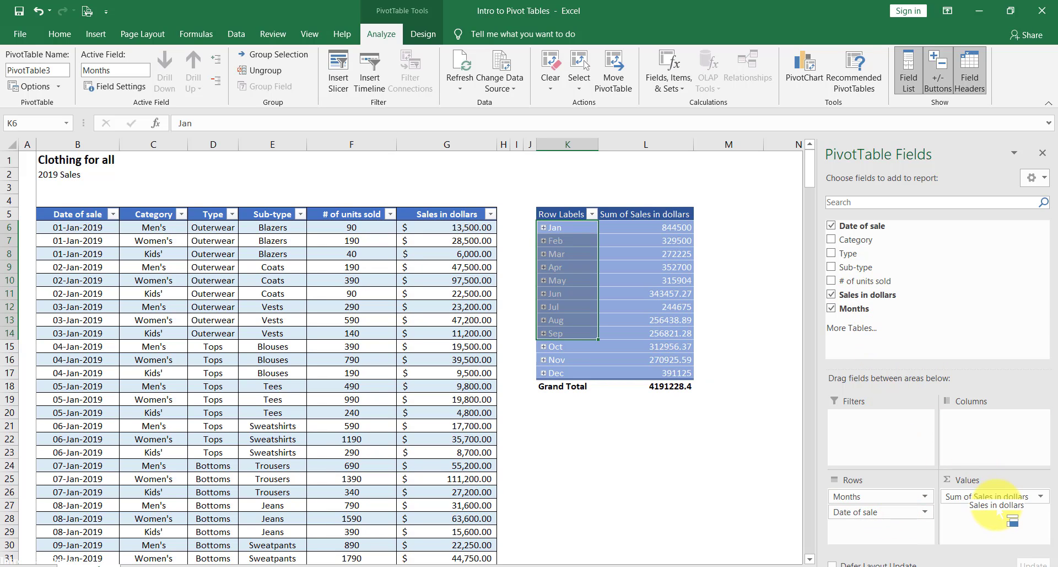
# Set the number format of the pivot table's sales values to Accounting
pyautogui.rightClick(674, 318)
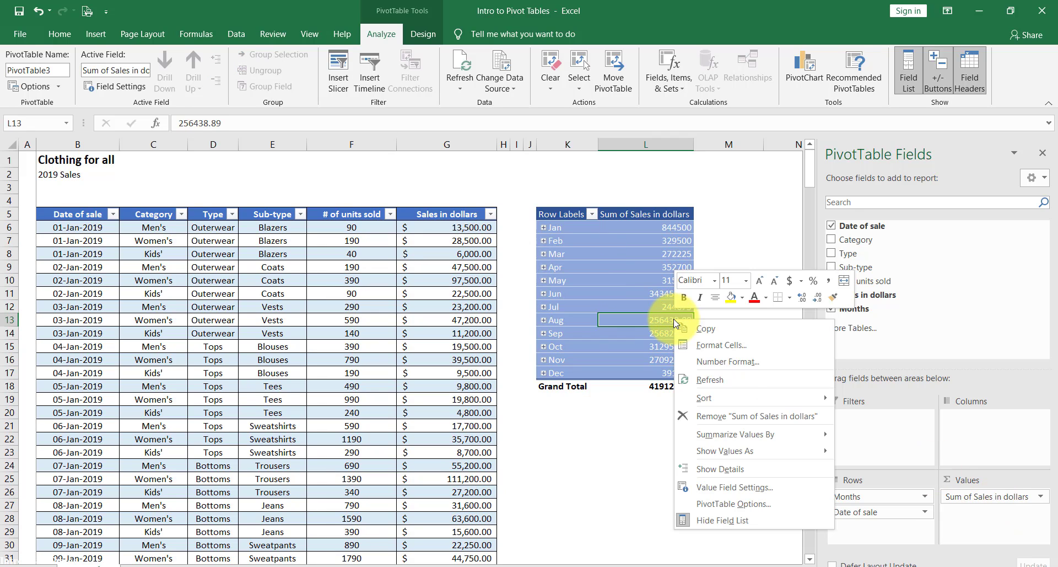
pyautogui.click(740, 360)
pyautogui.click(589, 269)
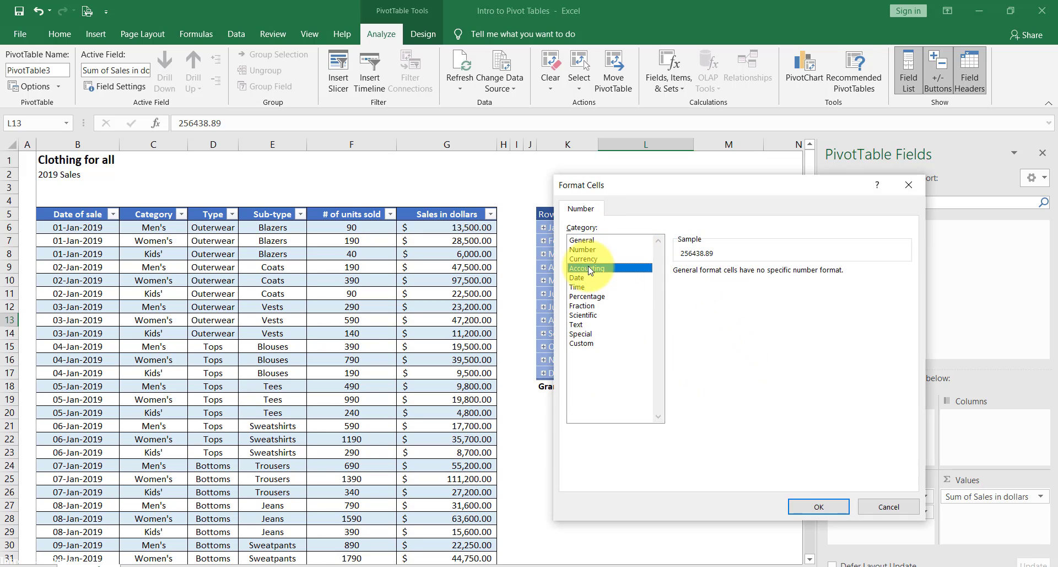
pyautogui.click(827, 506)
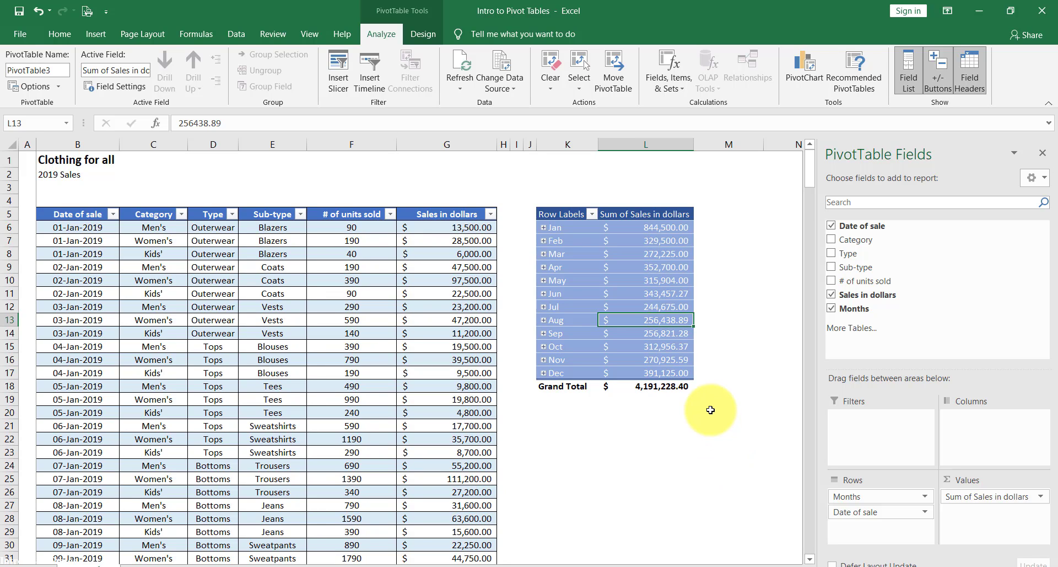
# Show the pivot table's sales values as percentages of the total and rename the value column "% of sales"
pyautogui.rightClick(666, 321)
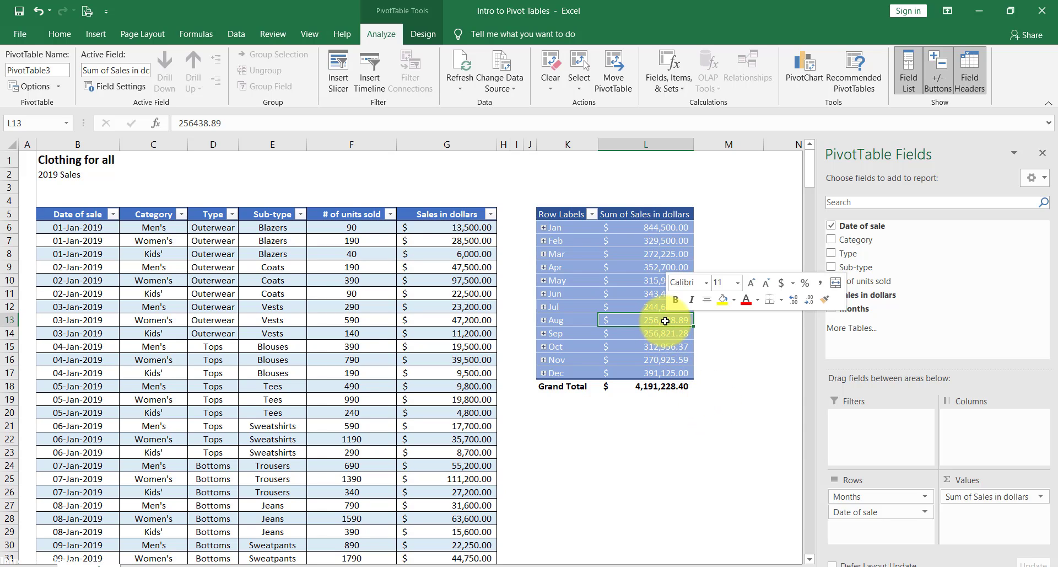
pyautogui.moveTo(726, 456)
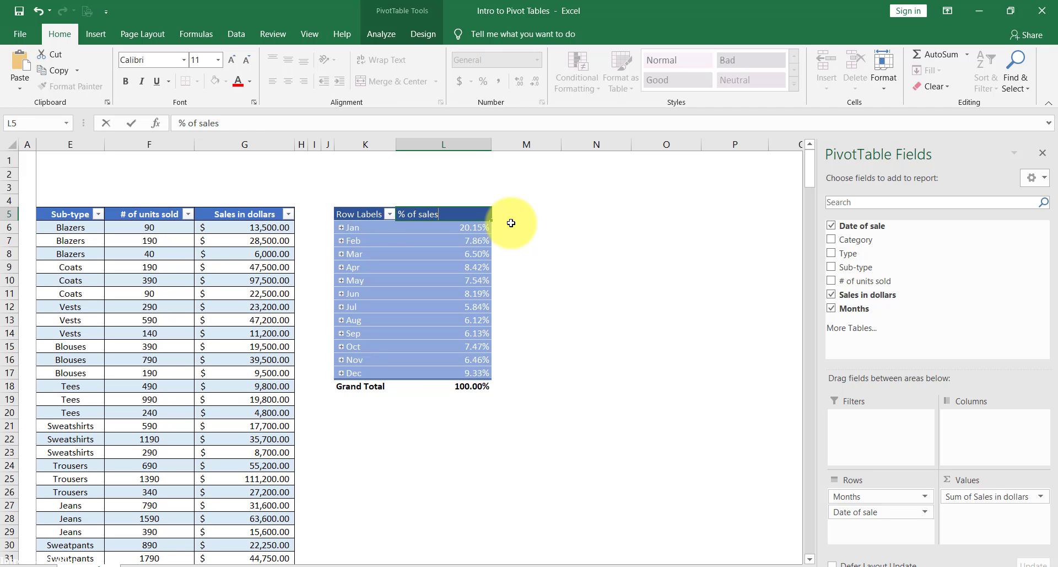
pyautogui.press('Return')
# Examine the percentage of sales for January, December and July in the pivot table
pyautogui.click(365, 227)
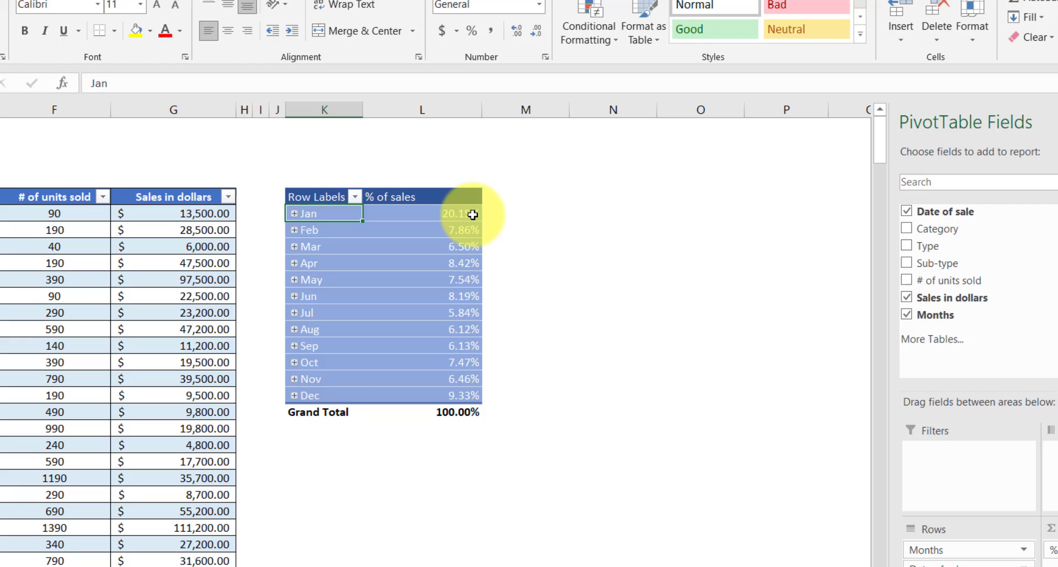
pyautogui.click(483, 228)
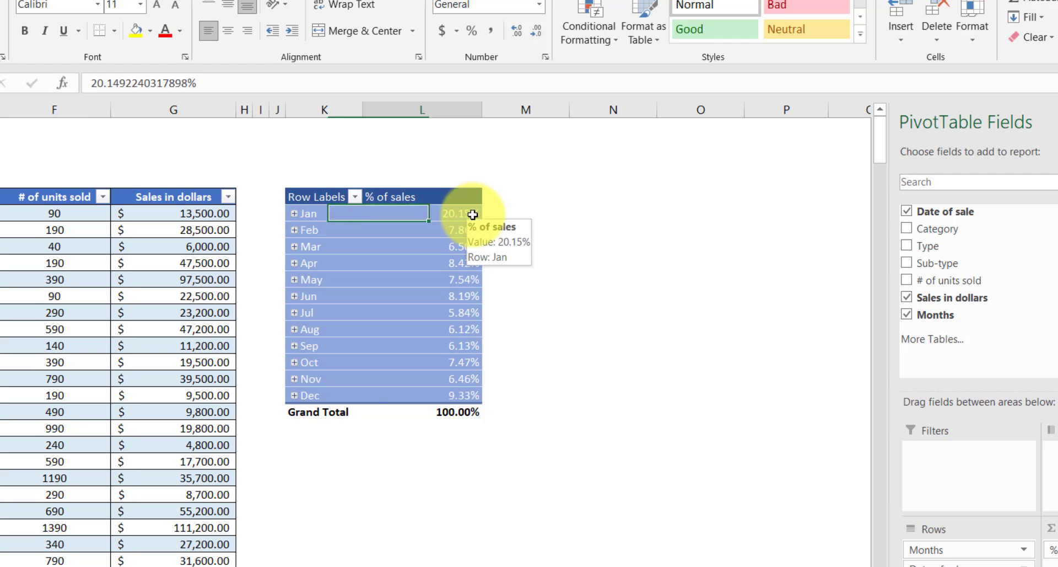
pyautogui.click(332, 396)
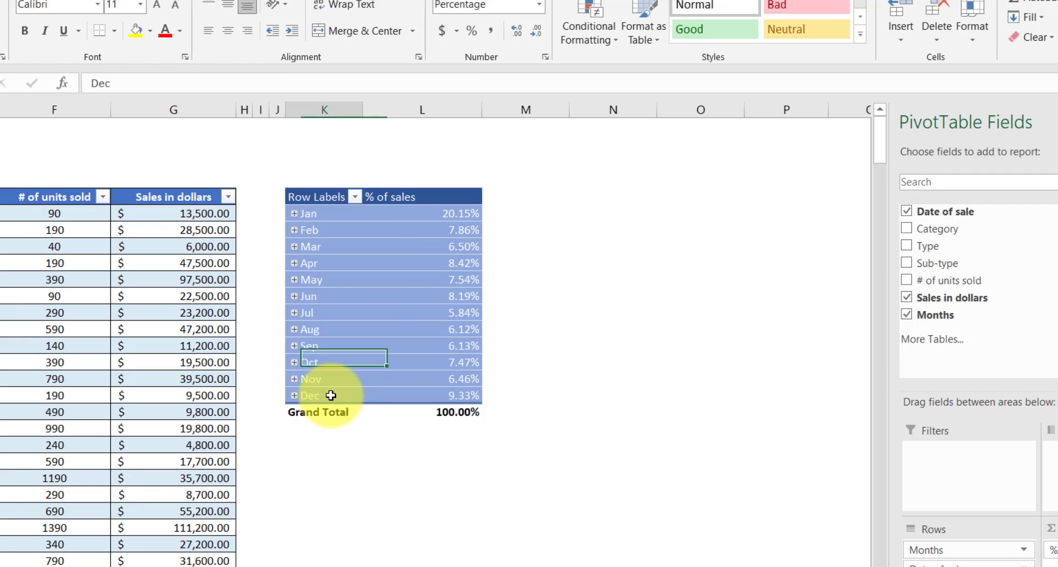
pyautogui.click(461, 398)
pyautogui.click(320, 312)
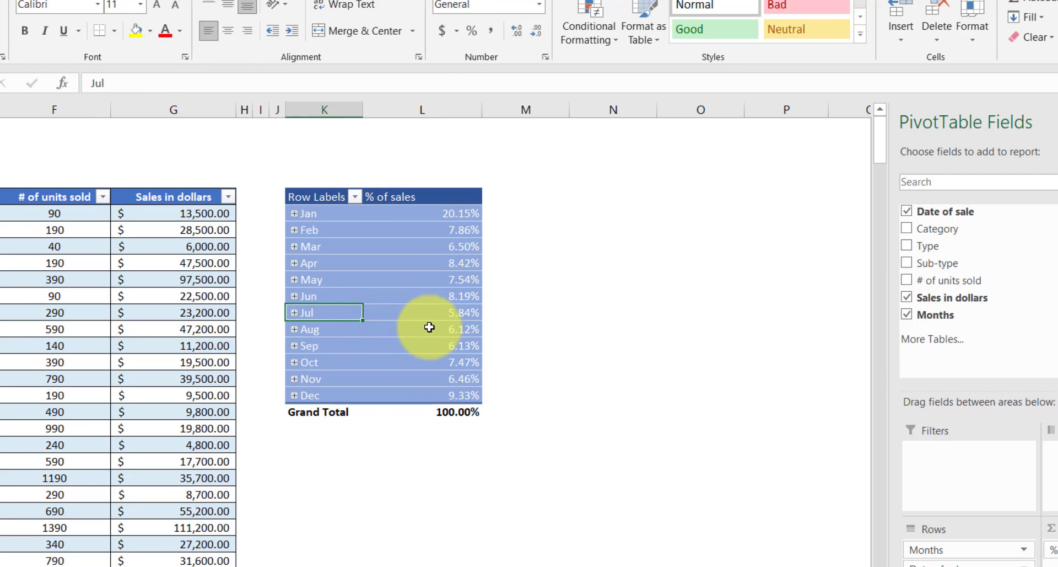
pyautogui.click(474, 314)
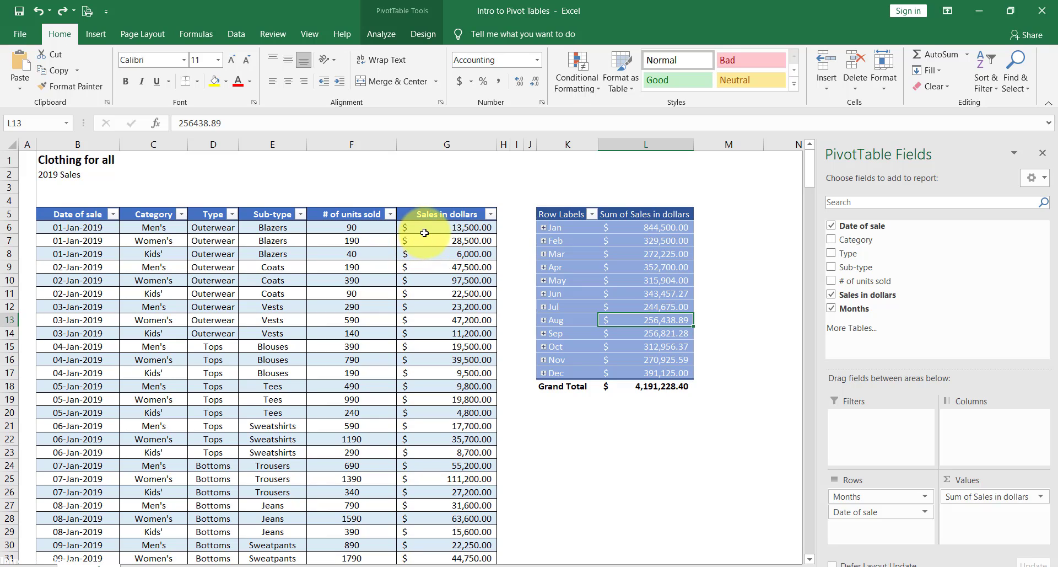
# Change the sales amount in cell G6 of the source table to 3500 and refresh the pivot table
pyautogui.click(427, 230)
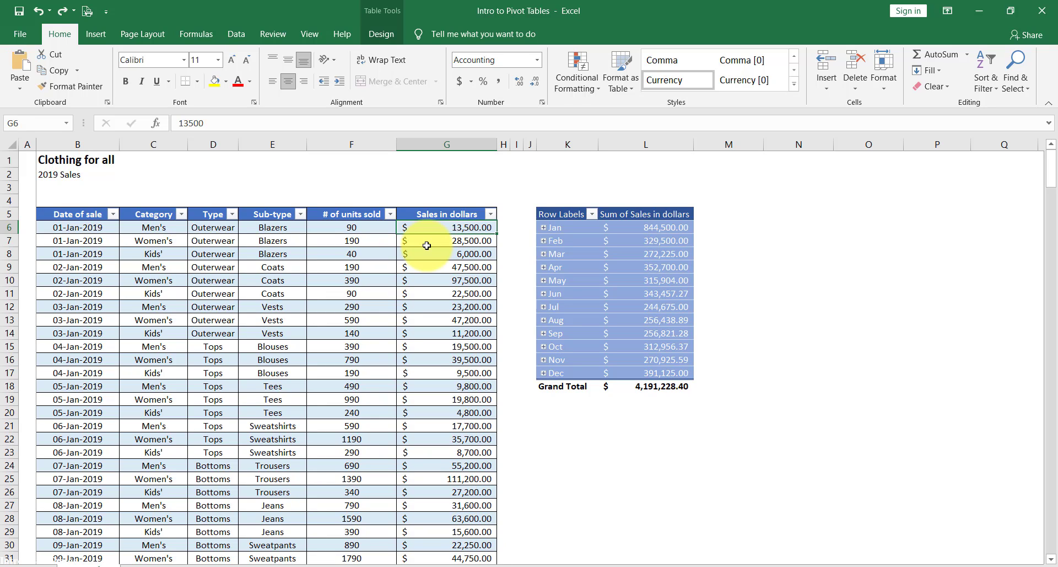
pyautogui.write('350')
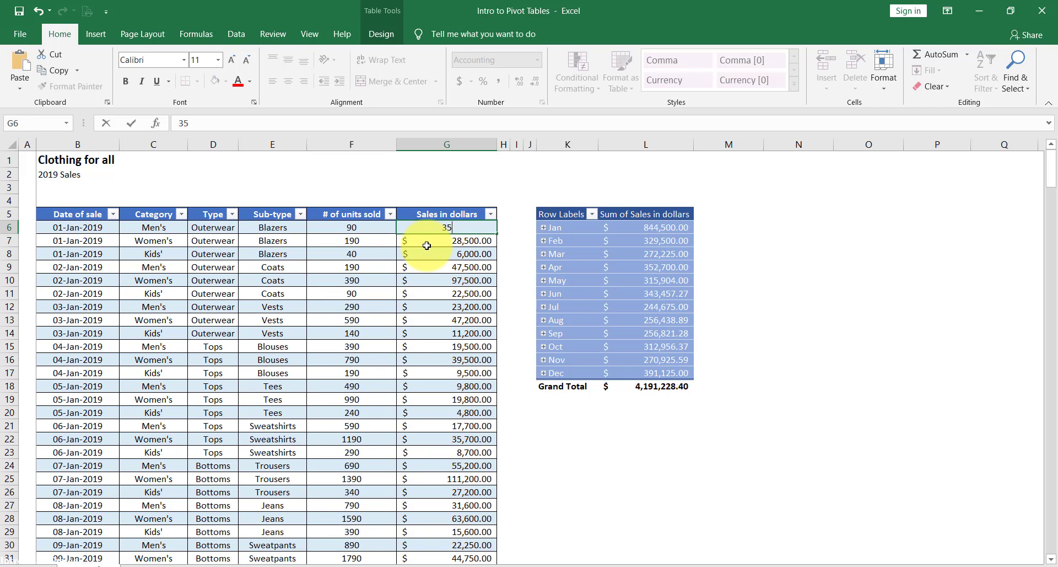
pyautogui.press('Return')
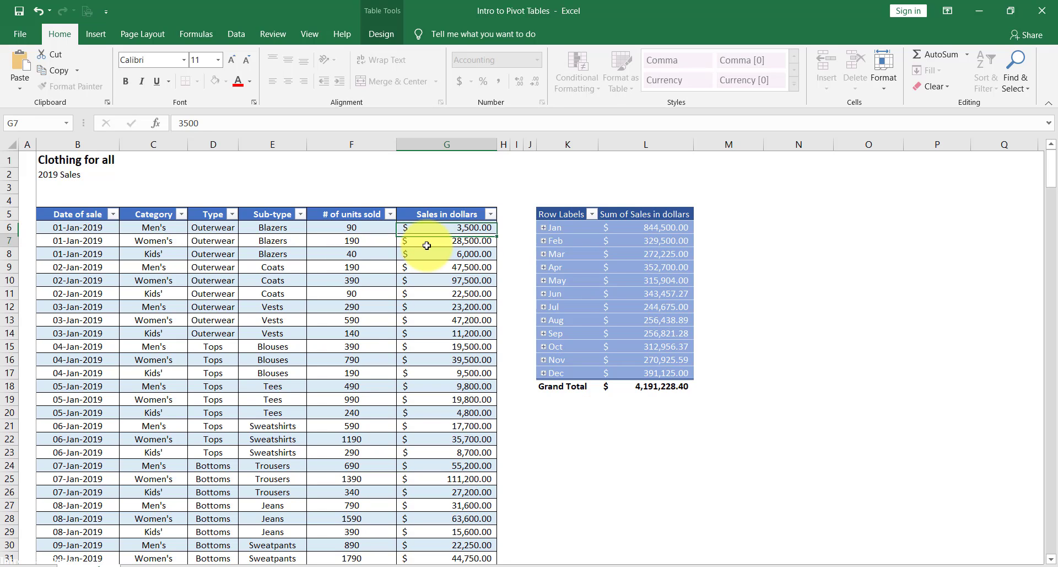
pyautogui.rightClick(632, 294)
pyautogui.click(675, 355)
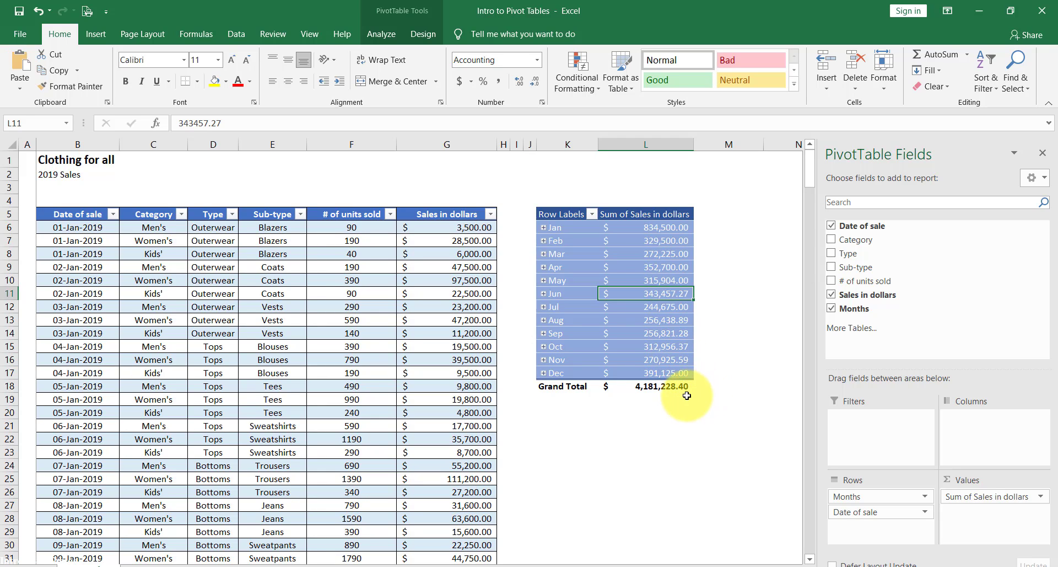
# Add the Category field to the pivot table's columns to split the monthly sales by category
pyautogui.click(686, 387)
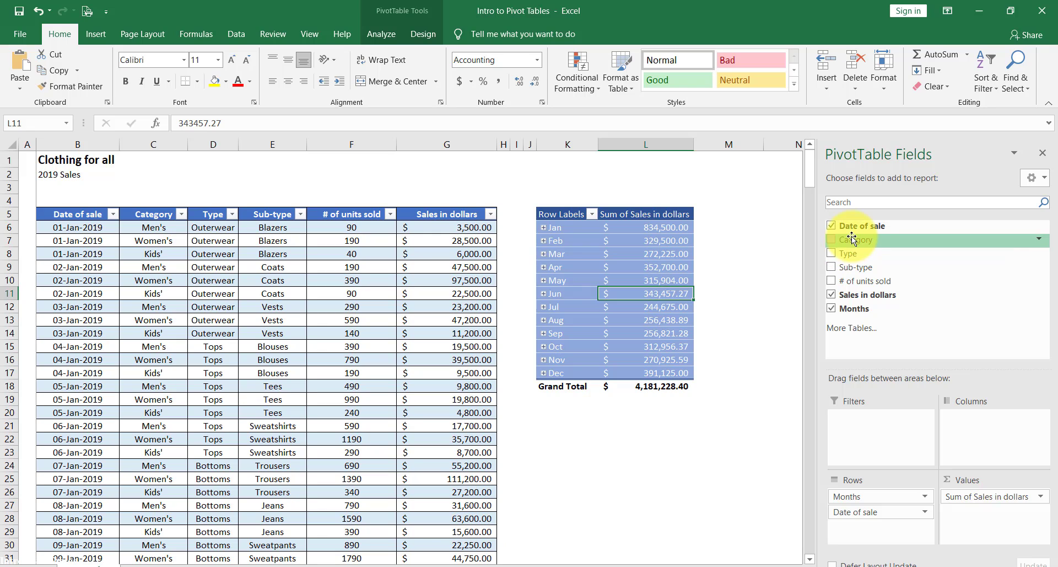
pyautogui.moveTo(852, 238); pyautogui.dragTo(998, 445)
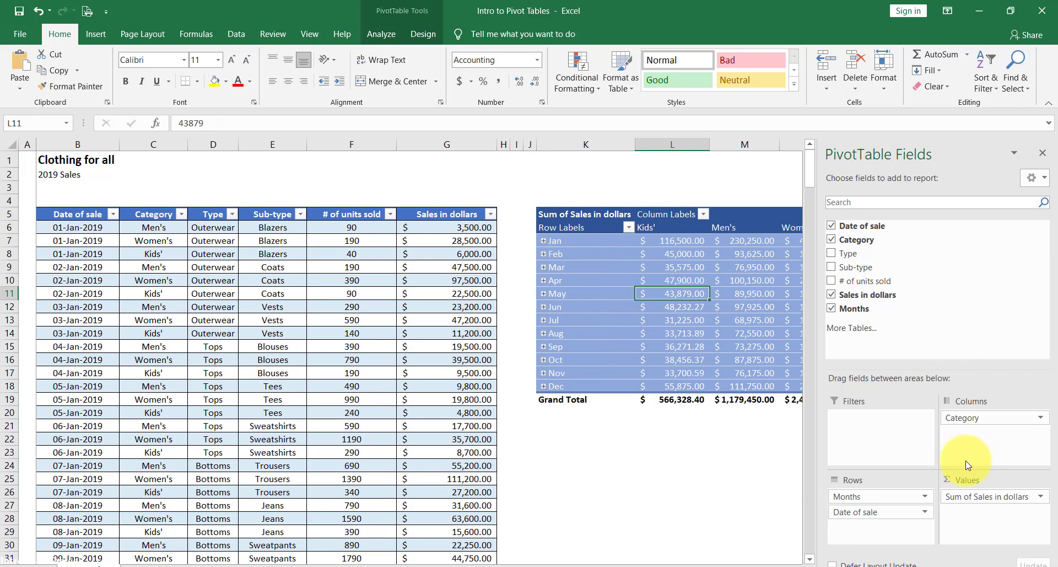
pyautogui.moveTo(701, 566); pyautogui.dragTo(750, 559)
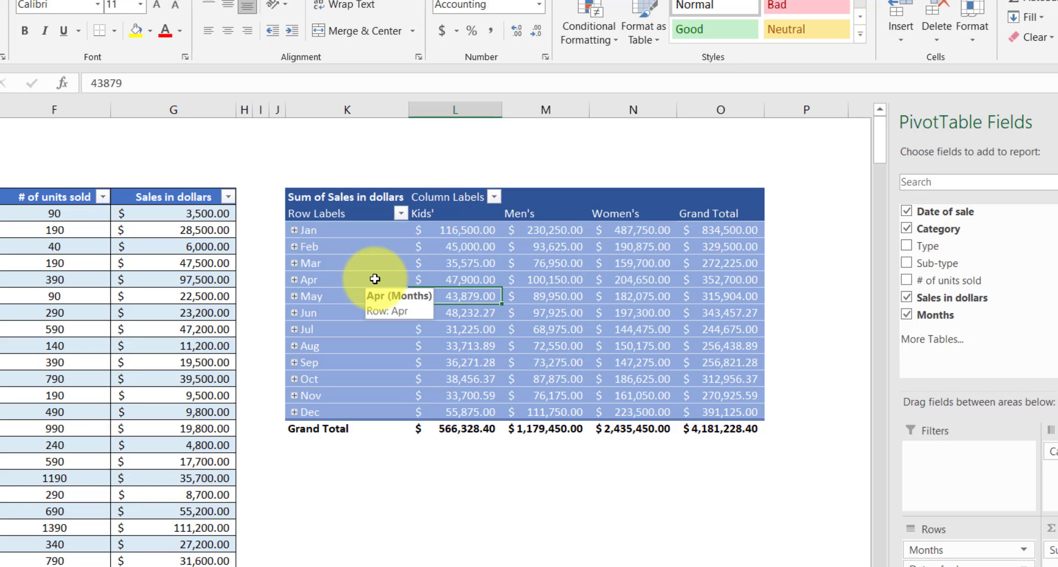
# Examine April's total sales in the pivot table and their breakdown across the Kids', Men's and Women's categories
pyautogui.moveTo(375, 279); pyautogui.dragTo(723, 274)
pyautogui.click(777, 277)
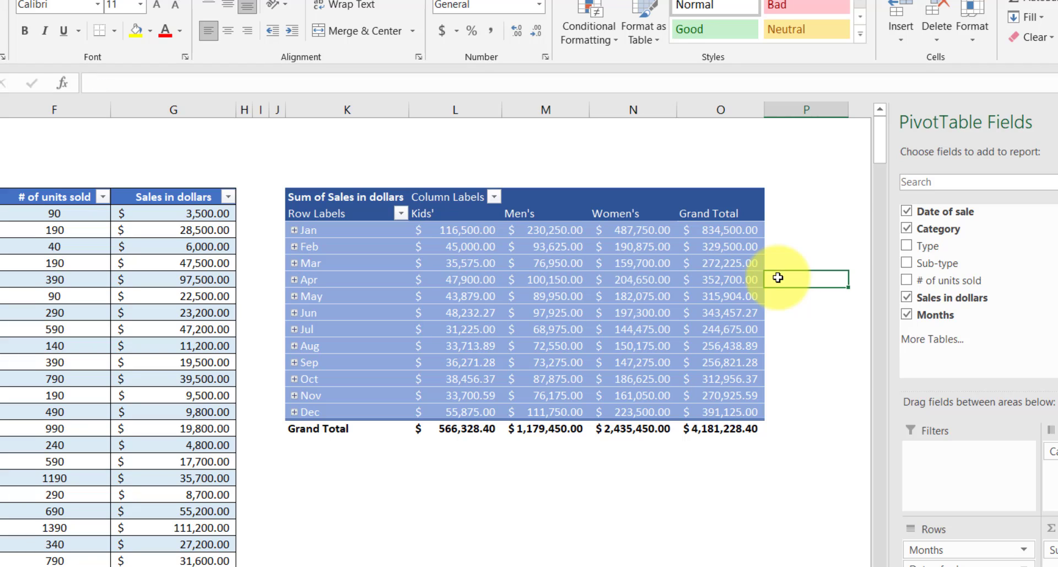
pyautogui.click(751, 278)
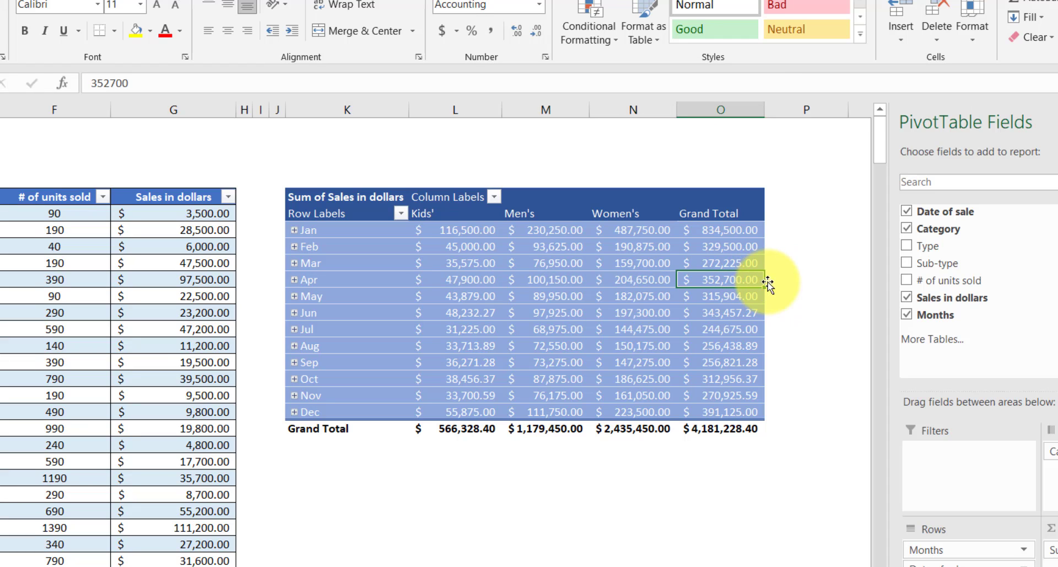
pyautogui.moveTo(741, 281)
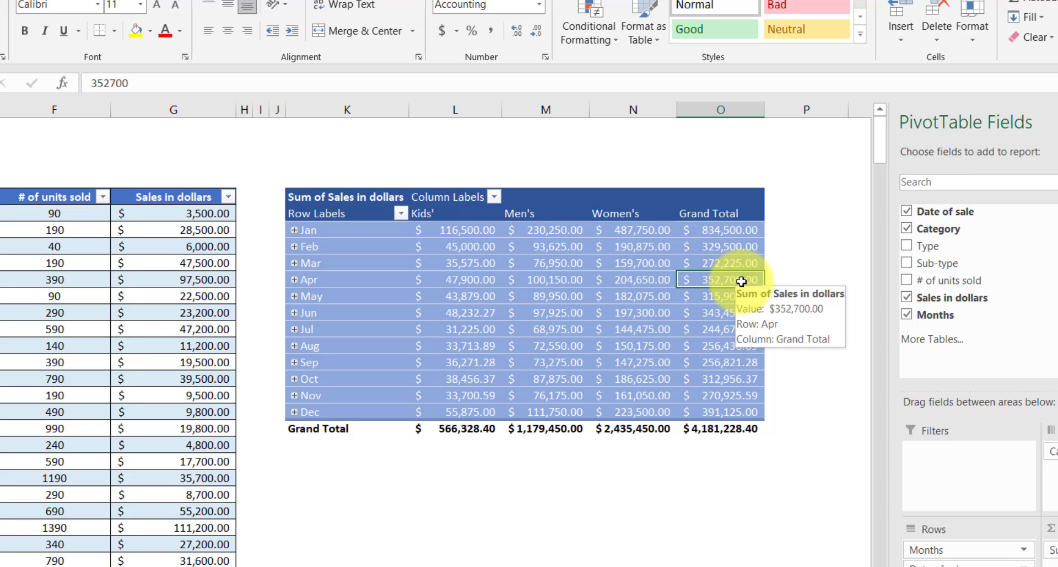
pyautogui.click(500, 281)
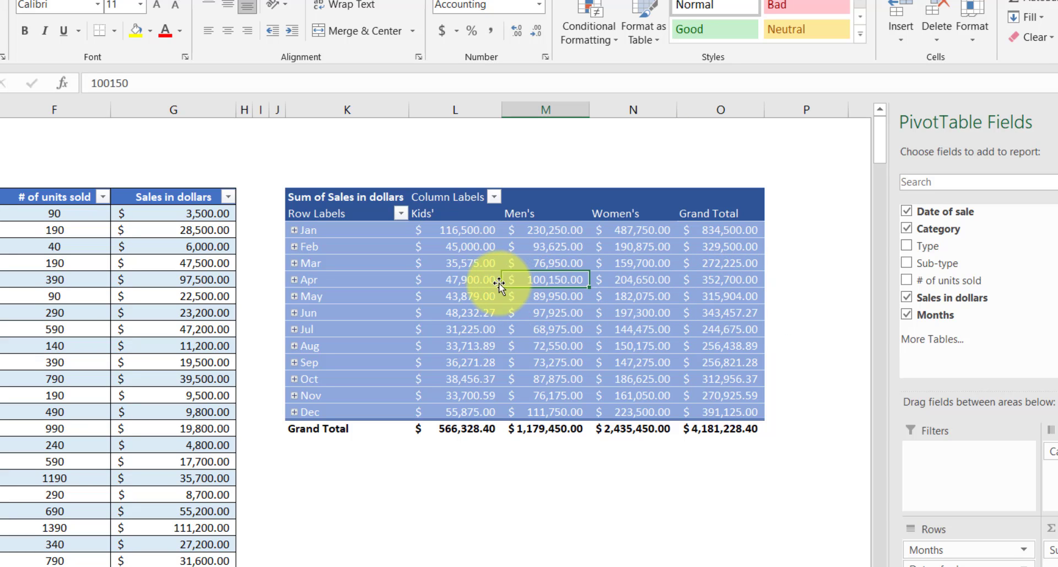
pyautogui.click(489, 280)
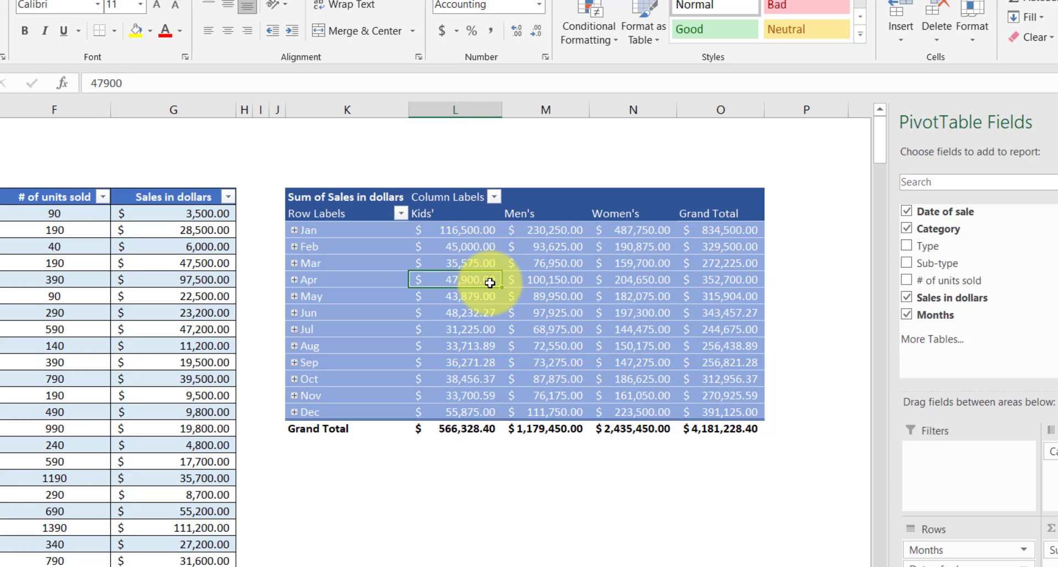
pyautogui.click(486, 216)
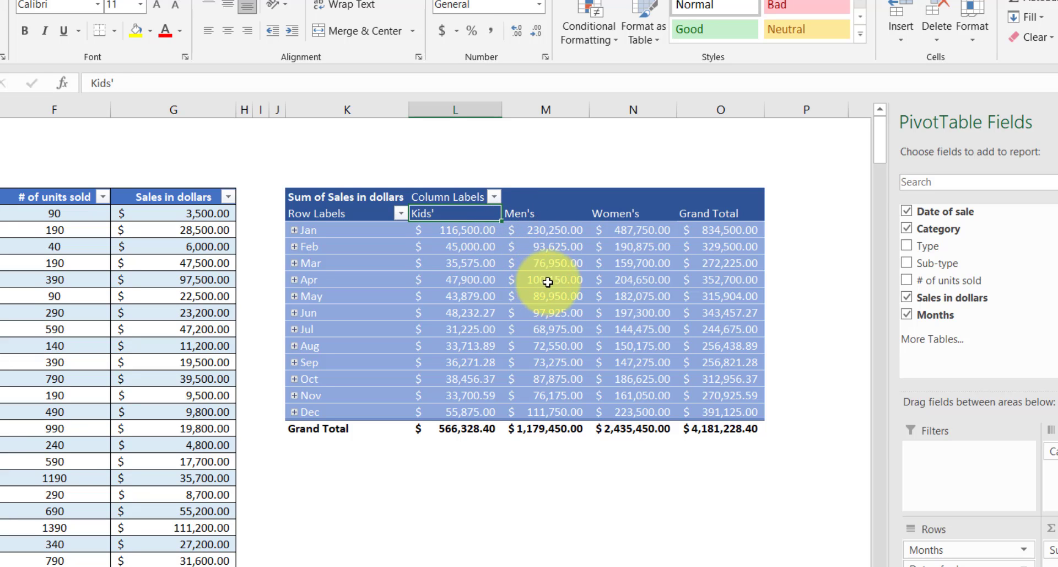
pyautogui.click(587, 286)
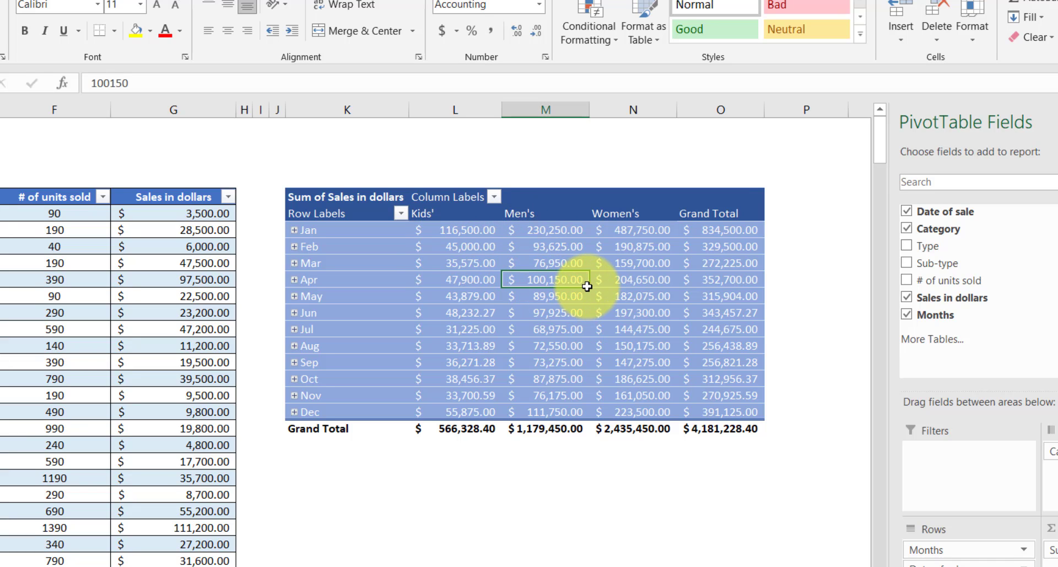
pyautogui.click(562, 214)
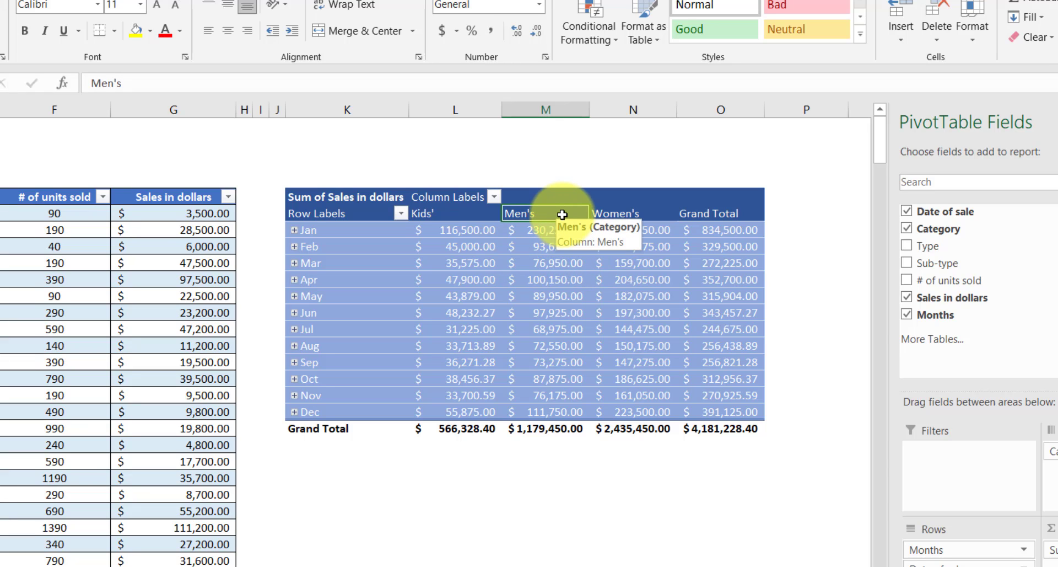
pyautogui.click(675, 283)
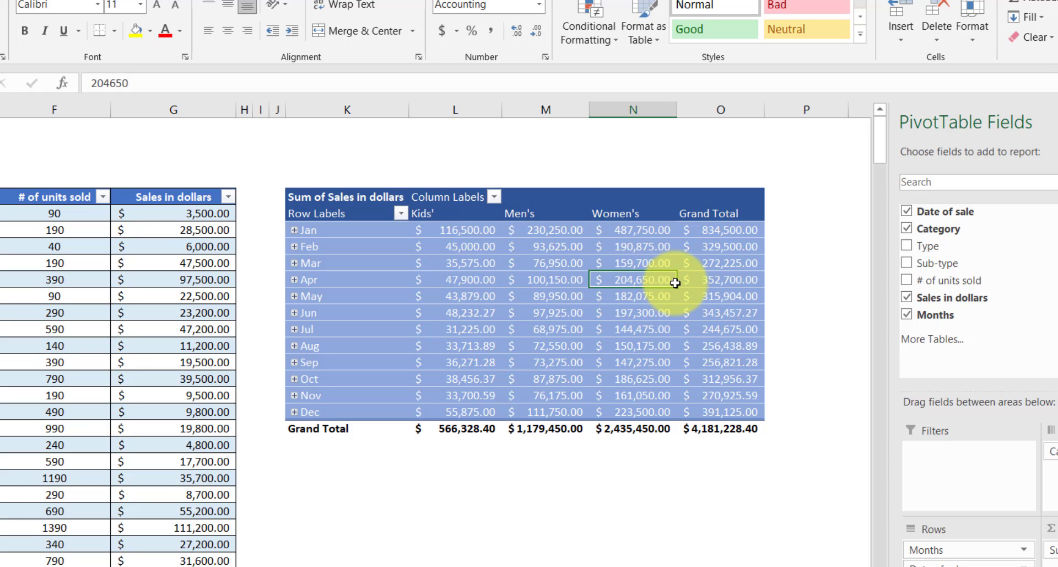
pyautogui.click(653, 213)
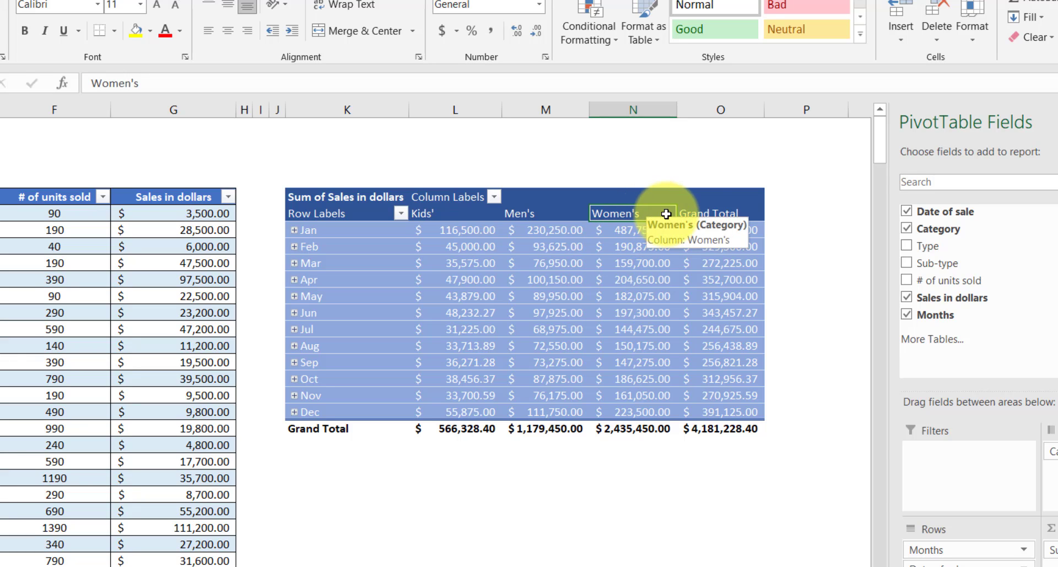